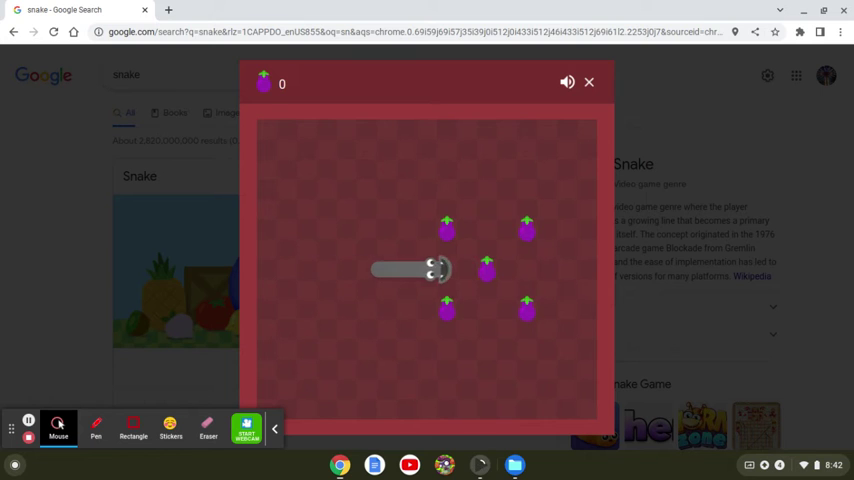
Start the snake moving with Up and steer it onto the first fruit for a score of 1
{"action": "key", "text": "Up"}
{"action": "key", "text": "Left"}
{"action": "key", "text": "Down"}
{"action": "key", "text": "Right"}
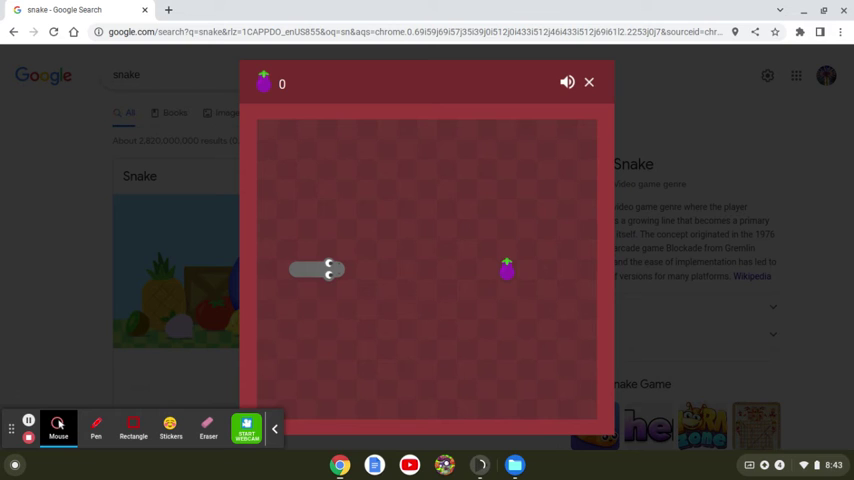
Steer the snake through the next several fruits, ending on one along the bottom row
{"action": "key", "text": "Up"}
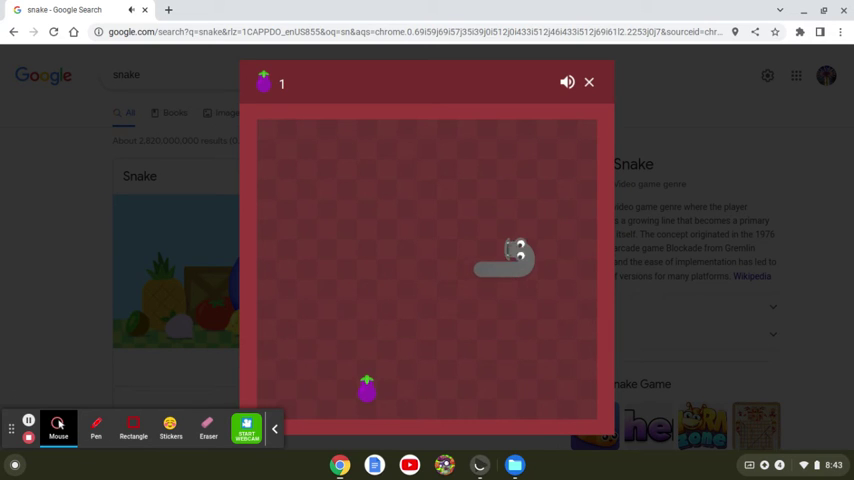
{"action": "key", "text": "Left"}
{"action": "key", "text": "Down"}
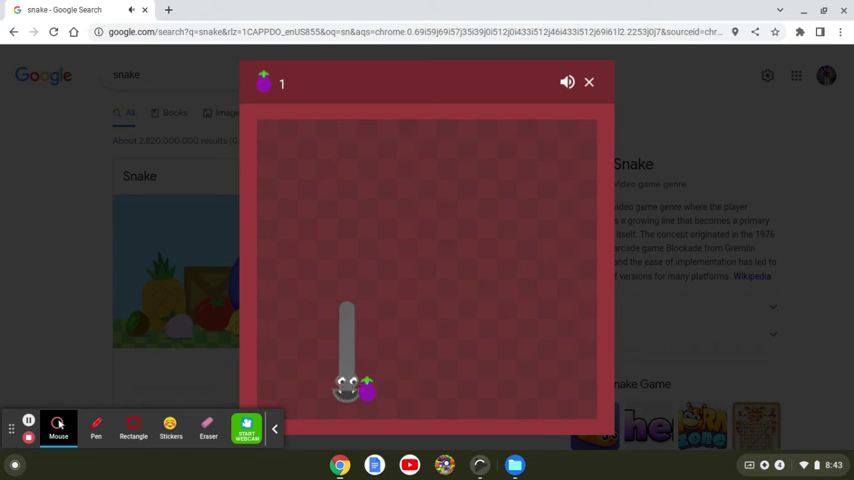
{"action": "key", "text": "Right"}
{"action": "key", "text": "Up"}
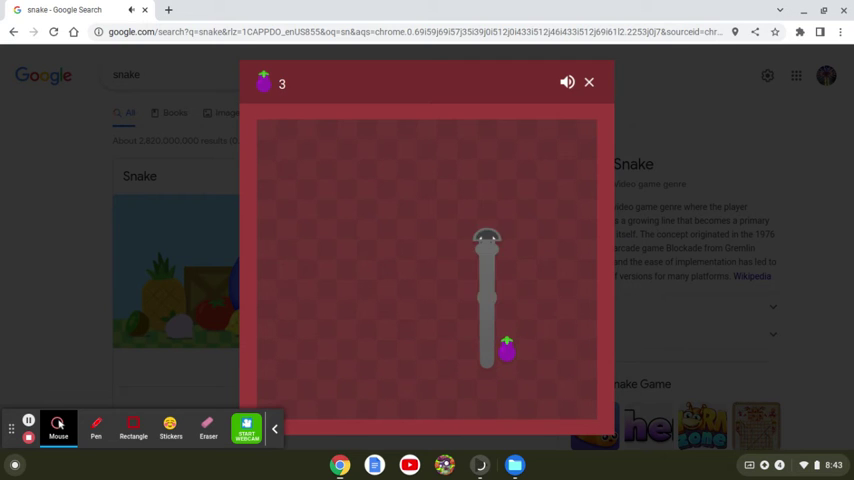
{"action": "key", "text": "Right"}
{"action": "key", "text": "Down"}
{"action": "key", "text": "Left"}
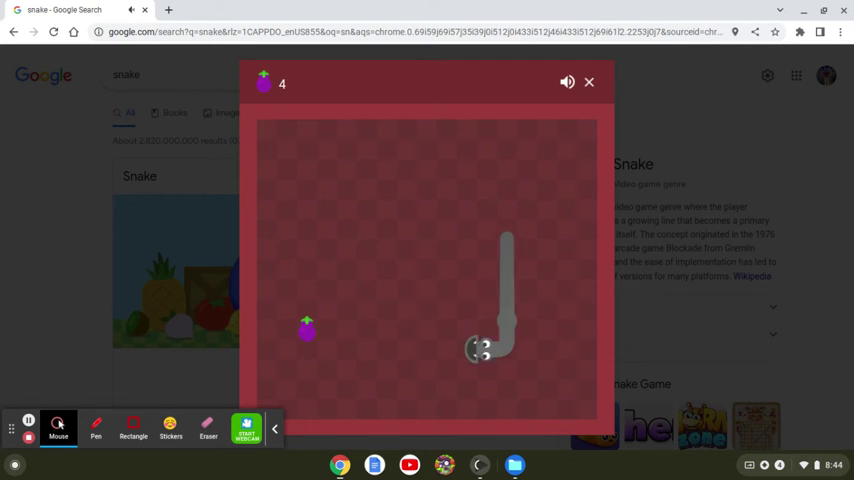
{"action": "key", "text": "Up"}
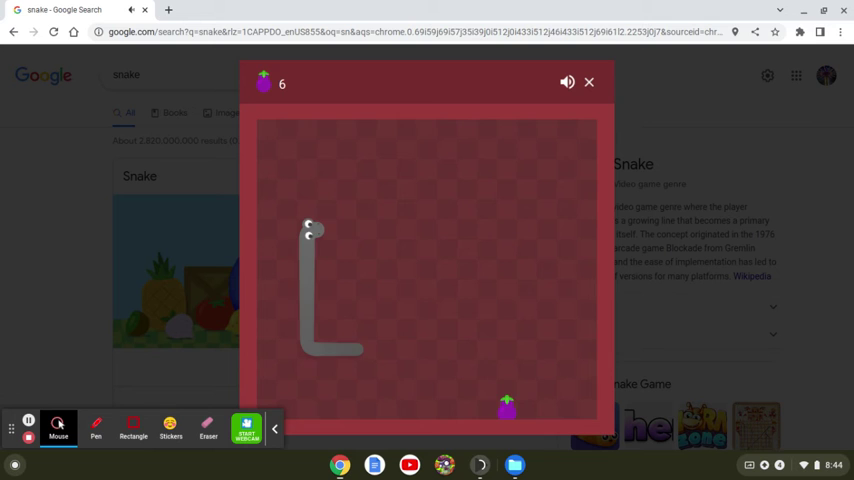
{"action": "key", "text": "Right"}
{"action": "key", "text": "Down"}
{"action": "key", "text": "Right"}
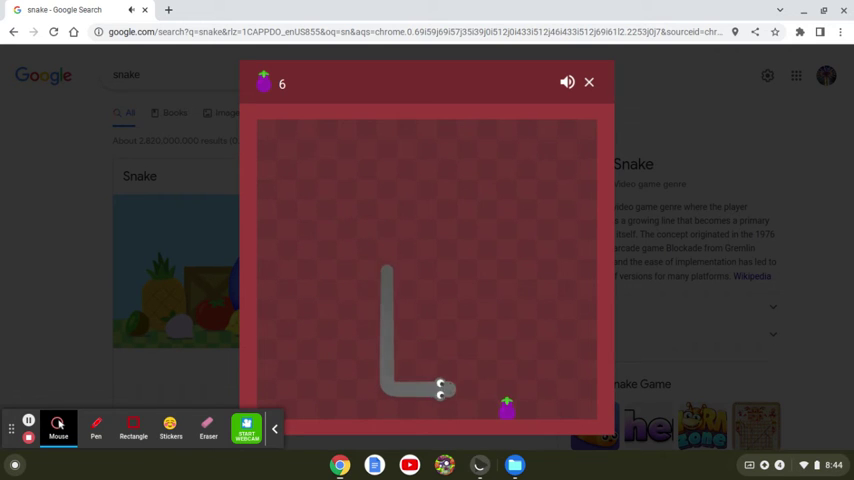
{"action": "key", "text": "Down"}
{"action": "key", "text": "Left"}
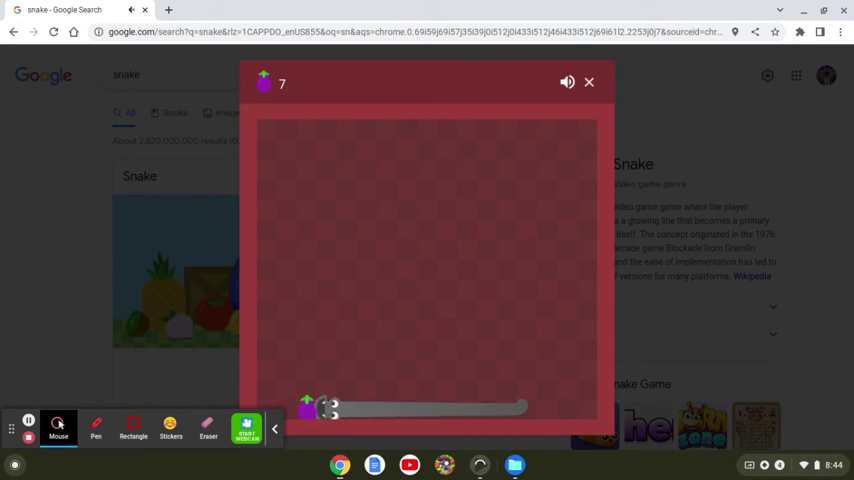
Keep eating fruit at mid-height and along the top of the board
{"action": "key", "text": "Up"}
{"action": "key", "text": "Right"}
{"action": "key", "text": "Up"}
{"action": "key", "text": "Left"}
{"action": "key", "text": "Up"}
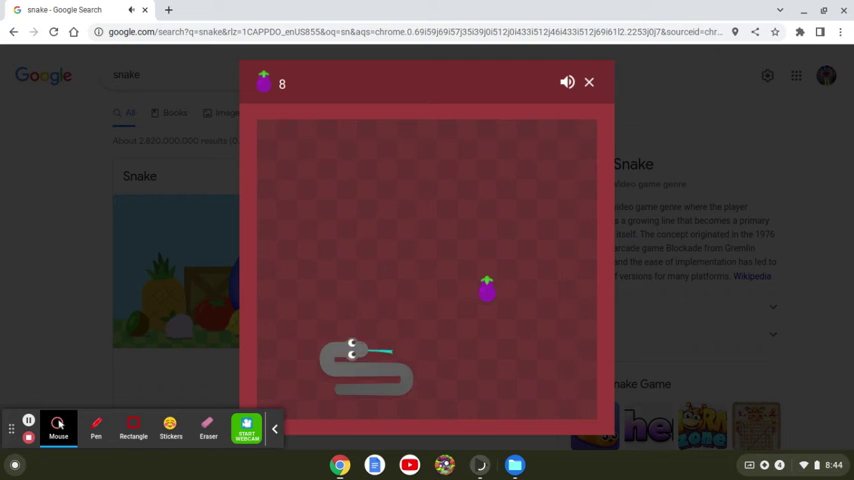
{"action": "key", "text": "Right"}
{"action": "key", "text": "Left"}
{"action": "key", "text": "Up"}
{"action": "key", "text": "Right"}
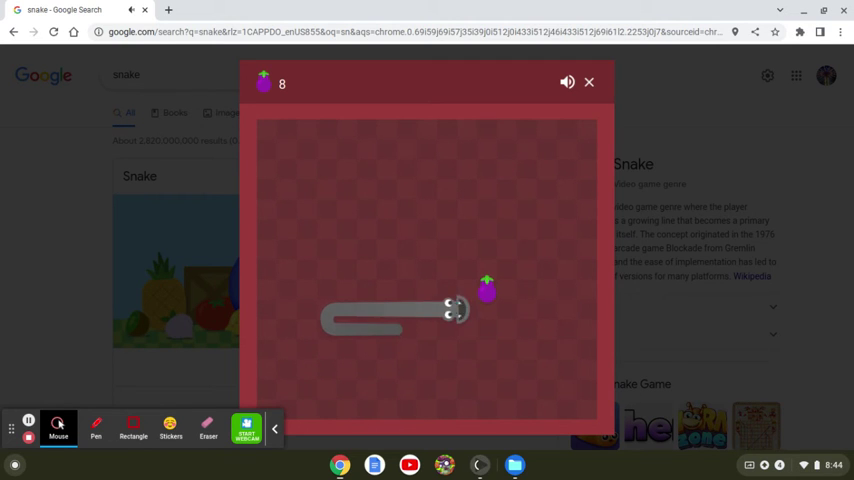
{"action": "key", "text": "Up"}
{"action": "key", "text": "Up"}
{"action": "key", "text": "Right"}
{"action": "key", "text": "Down"}
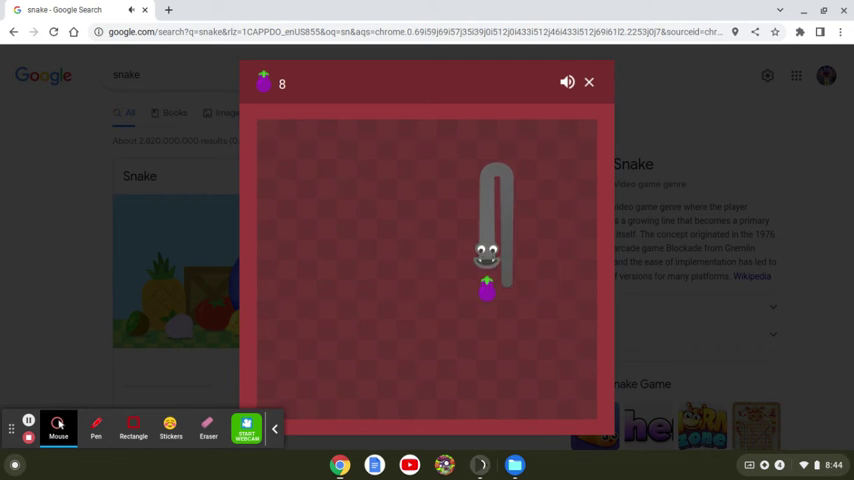
{"action": "key", "text": "Left"}
{"action": "key", "text": "Up"}
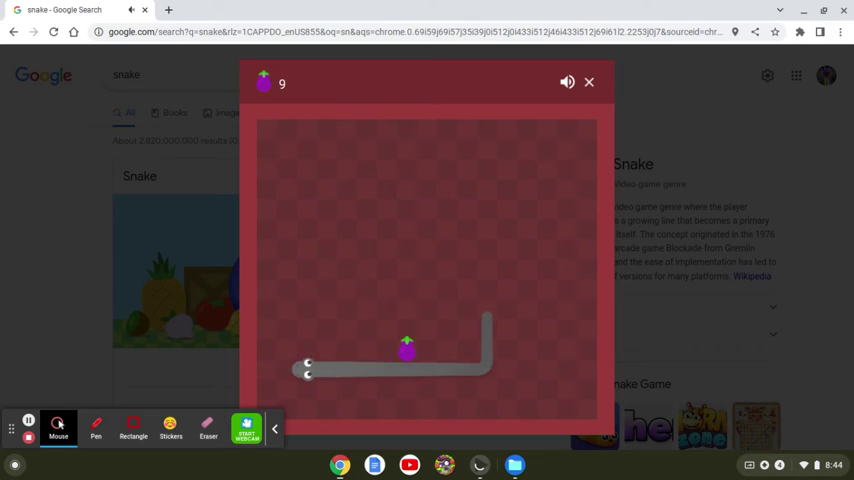
{"action": "key", "text": "Right"}
{"action": "key", "text": "Up"}
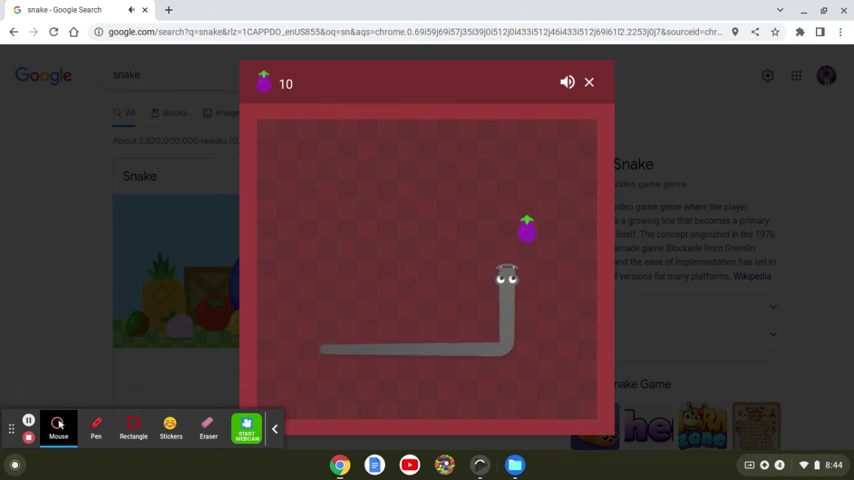
{"action": "key", "text": "Right"}
{"action": "key", "text": "Up"}
{"action": "key", "text": "Left"}
{"action": "key", "text": "Down"}
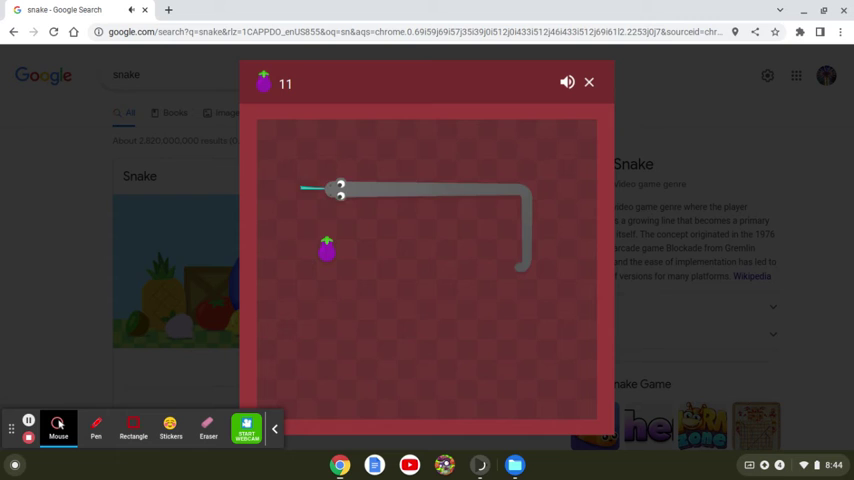
Collect the lower-left, top-right and middle fruits until the round ends at 21
{"action": "key", "text": "Right"}
{"action": "key", "text": "Up"}
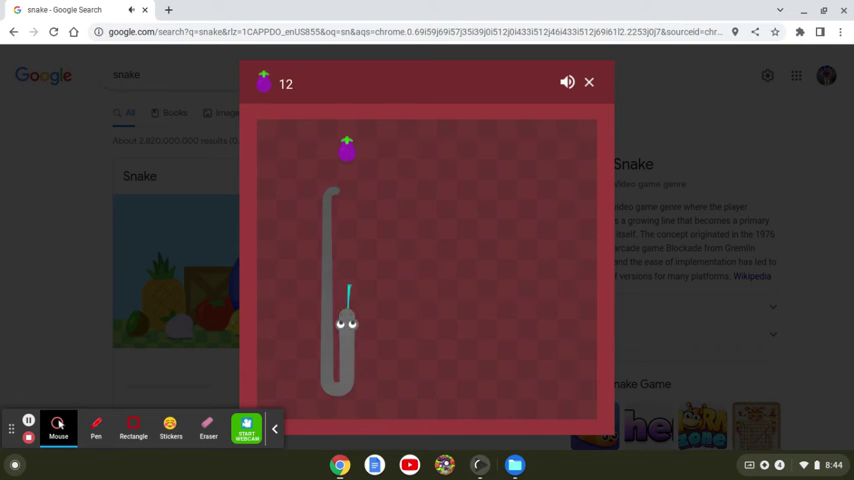
{"action": "key", "text": "Right"}
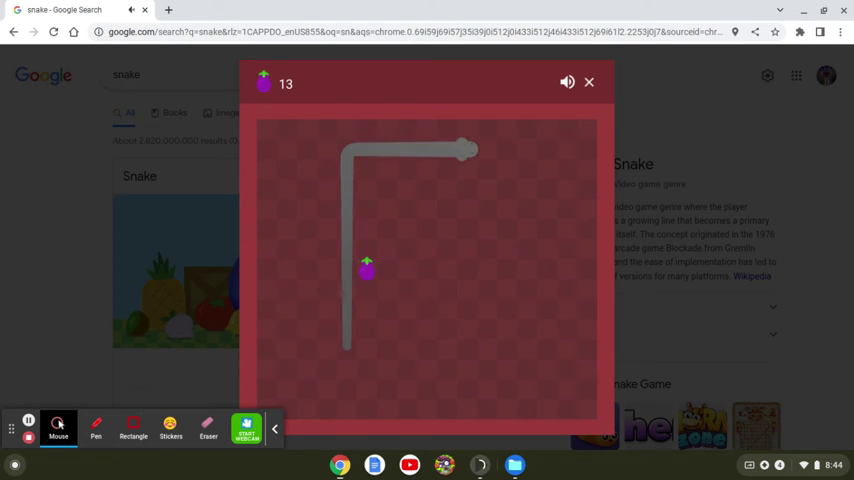
{"action": "key", "text": "Down"}
{"action": "key", "text": "Left"}
{"action": "key", "text": "Down"}
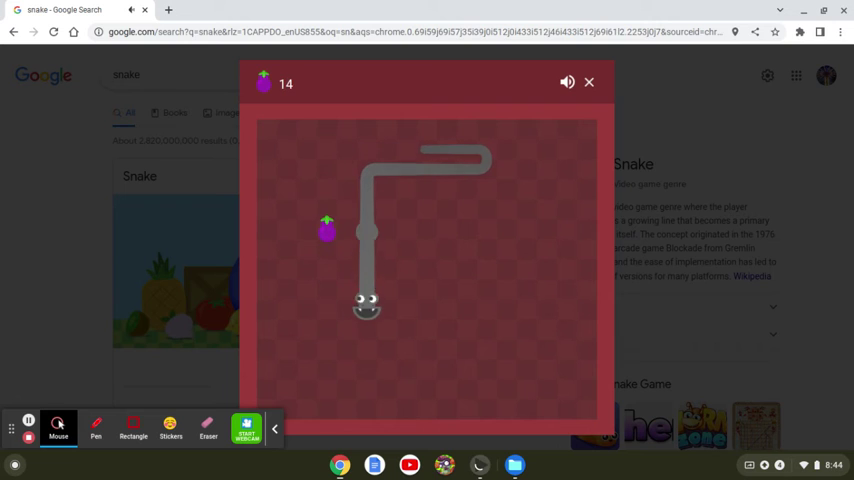
{"action": "key", "text": "Right"}
{"action": "key", "text": "Down"}
{"action": "key", "text": "Left"}
{"action": "key", "text": "Up"}
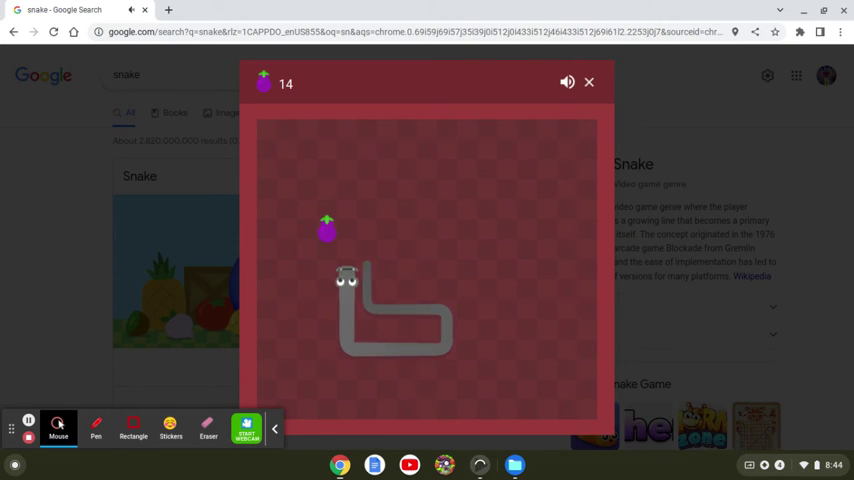
{"action": "key", "text": "Right"}
{"action": "key", "text": "Up"}
{"action": "key", "text": "Right"}
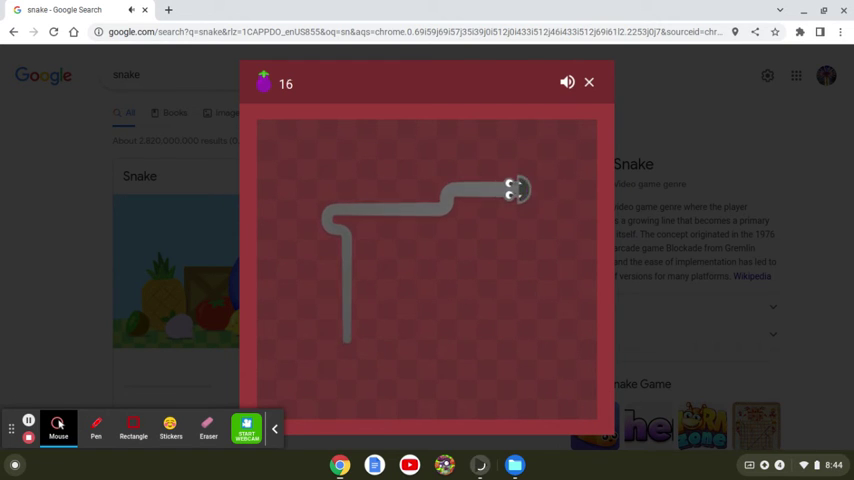
{"action": "key", "text": "Down"}
{"action": "key", "text": "Left"}
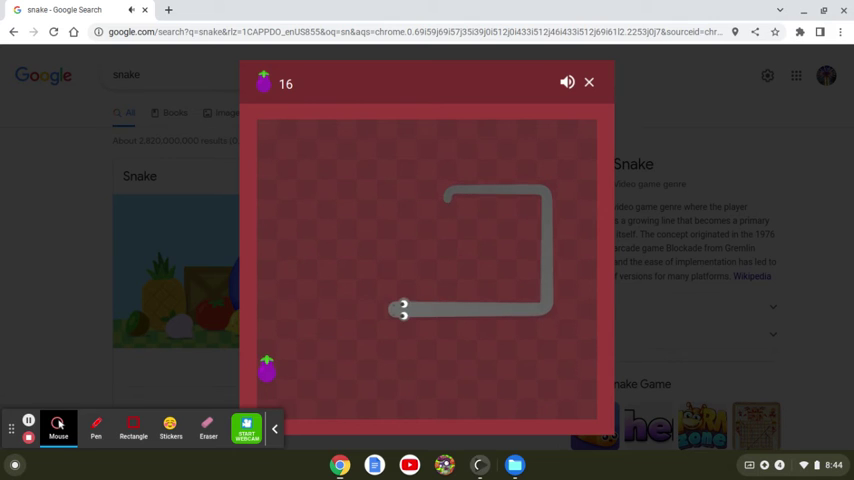
{"action": "key", "text": "Down"}
{"action": "key", "text": "Right"}
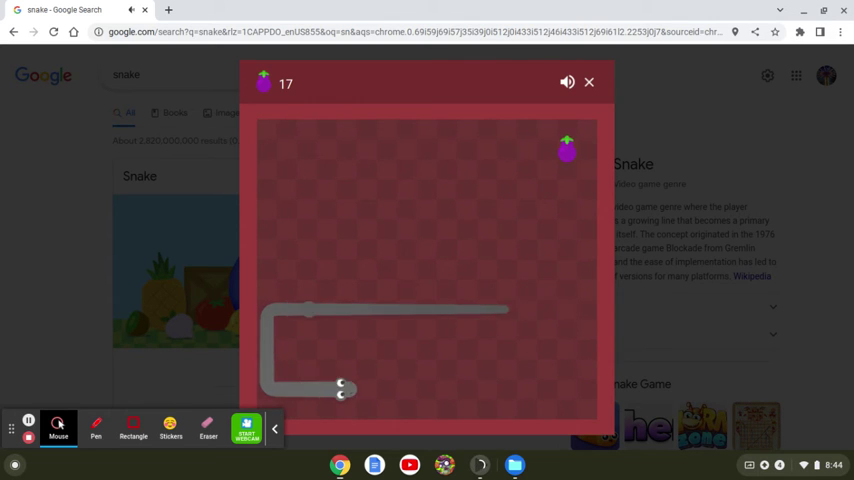
{"action": "key", "text": "Up"}
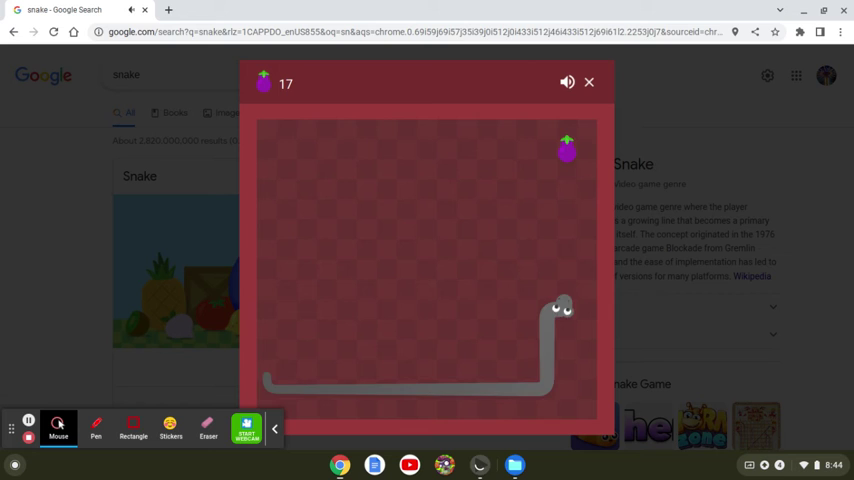
{"action": "key", "text": "Left"}
{"action": "key", "text": "Down"}
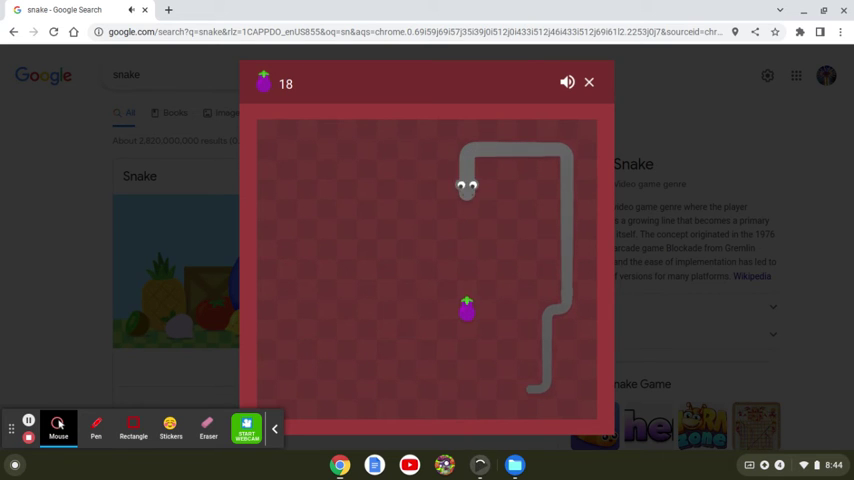
{"action": "key", "text": "Left"}
{"action": "key", "text": "Down"}
{"action": "key", "text": "Right"}
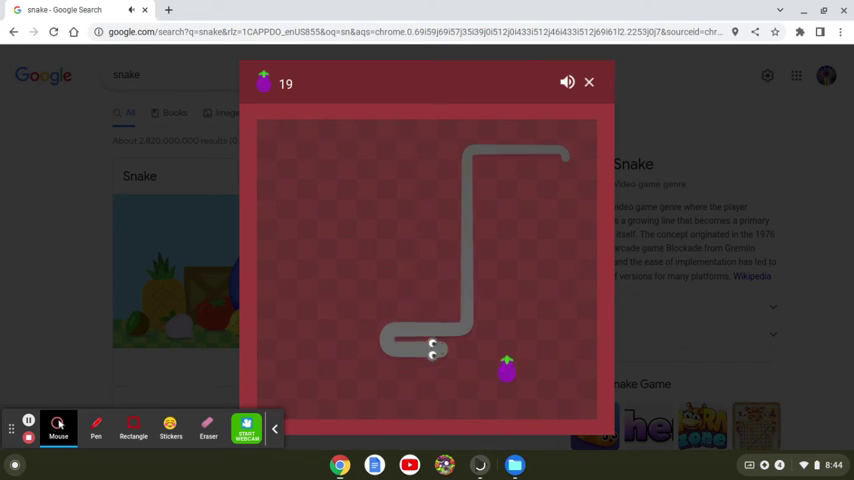
{"action": "key", "text": "Down"}
{"action": "key", "text": "Left"}
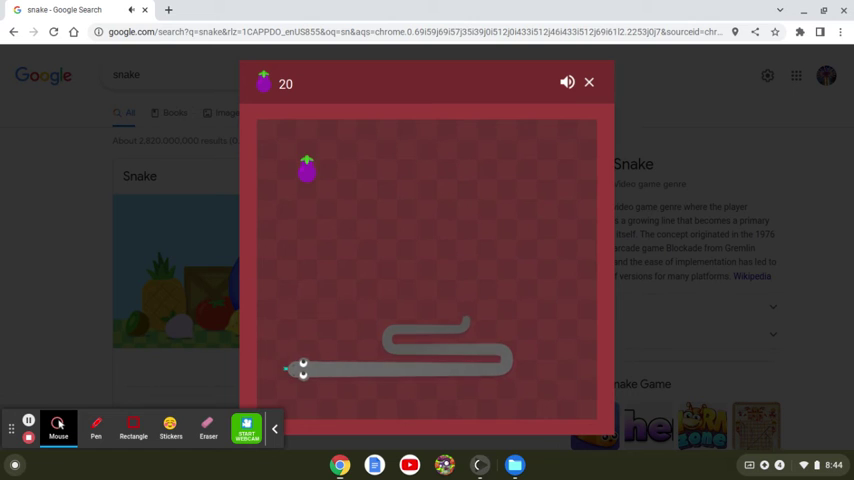
{"action": "key", "text": "Up"}
{"action": "key", "text": "Right"}
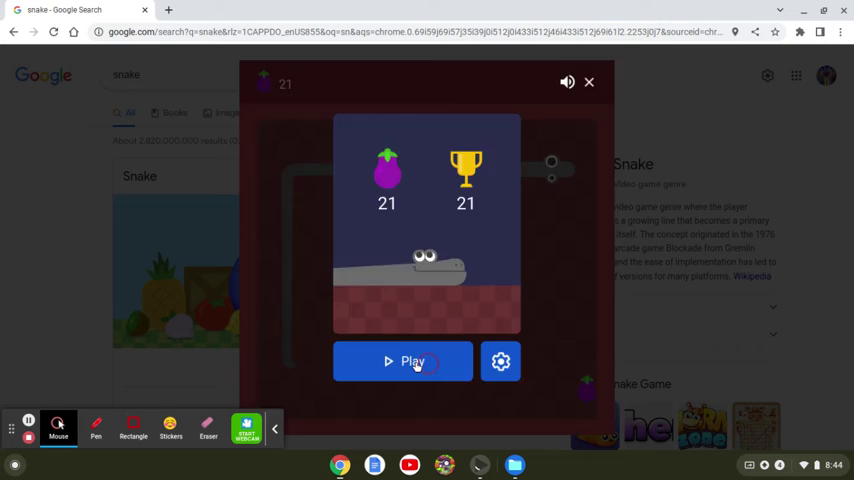
Start a new round from the game-over card and eat the first fruits
{"action": "left_click", "coordinate": [417, 363]}
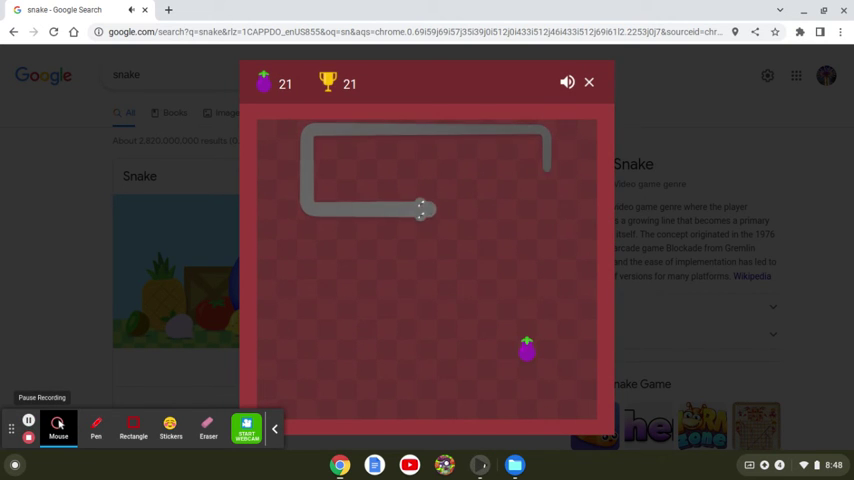
{"action": "key", "text": "Down"}
{"action": "key", "text": "Left"}
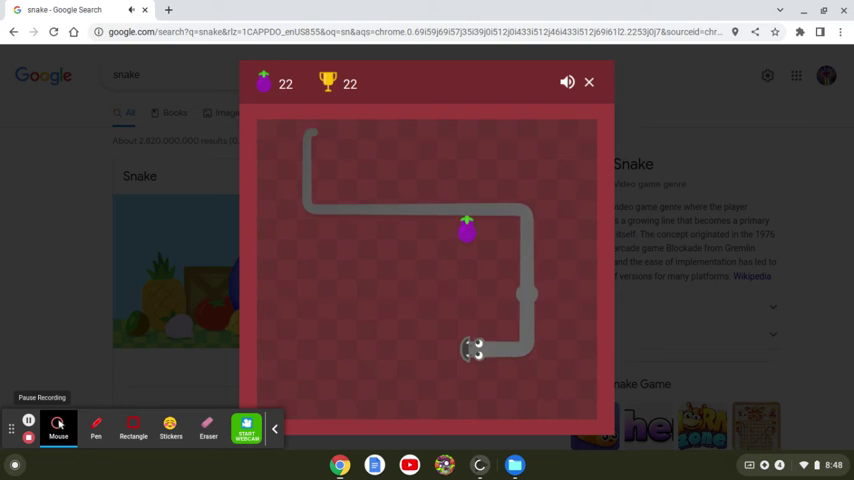
{"action": "key", "text": "Up"}
{"action": "key", "text": "Right"}
{"action": "key", "text": "Up"}
{"action": "key", "text": "Left"}
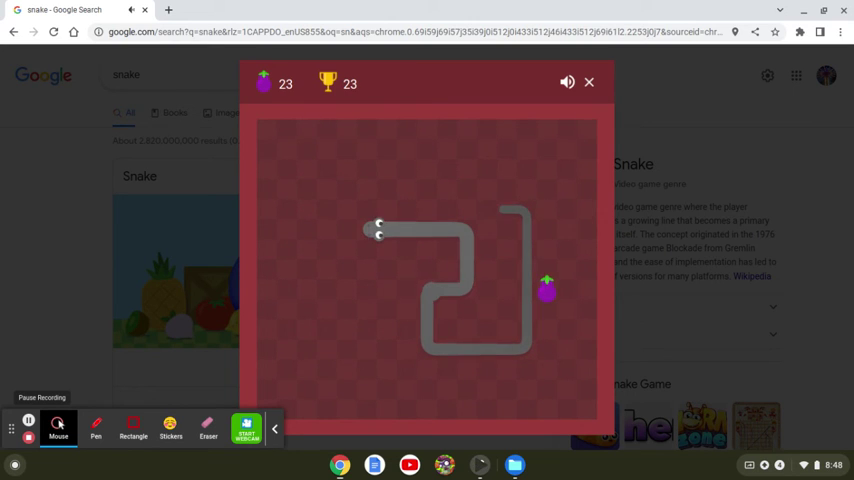
{"action": "key", "text": "Up"}
{"action": "key", "text": "Right"}
{"action": "key", "text": "Down"}
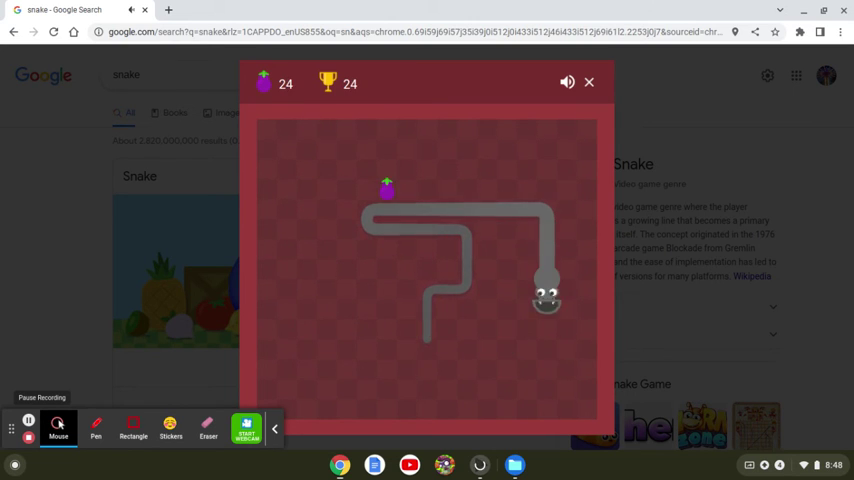
Steer around the board edges onto more fruit until score and best reach 26
{"action": "key", "text": "Left"}
{"action": "key", "text": "Up"}
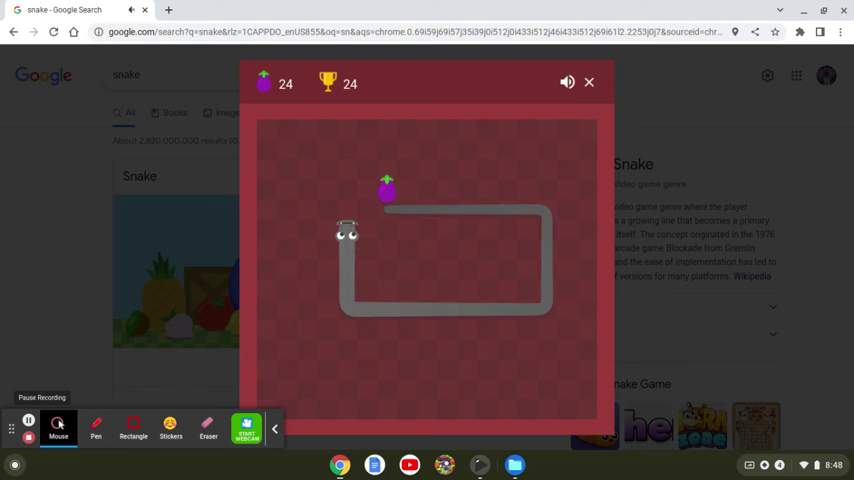
{"action": "key", "text": "Right"}
{"action": "key", "text": "Down"}
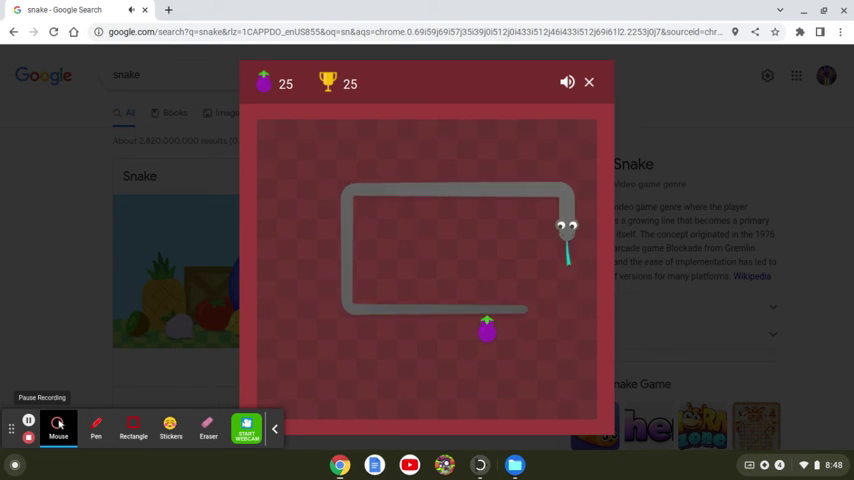
{"action": "key", "text": "Left"}
{"action": "key", "text": "Down"}
{"action": "key", "text": "Left"}
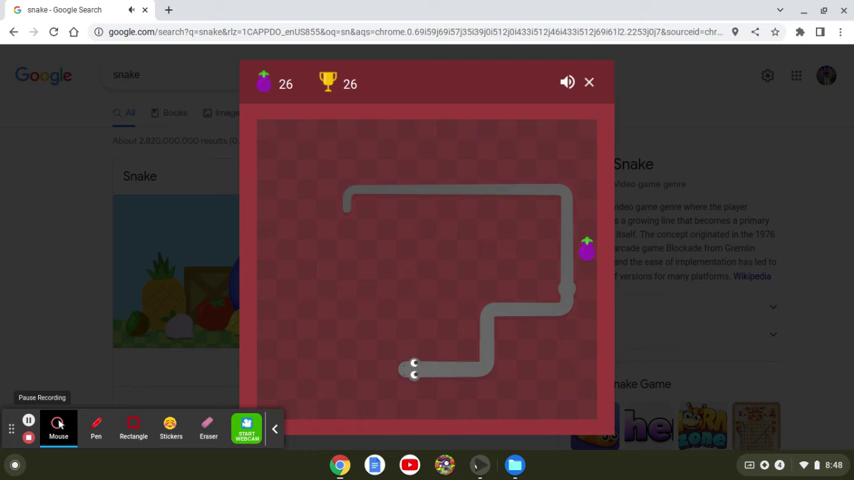
{"action": "key", "text": "Up"}
{"action": "key", "text": "Right"}
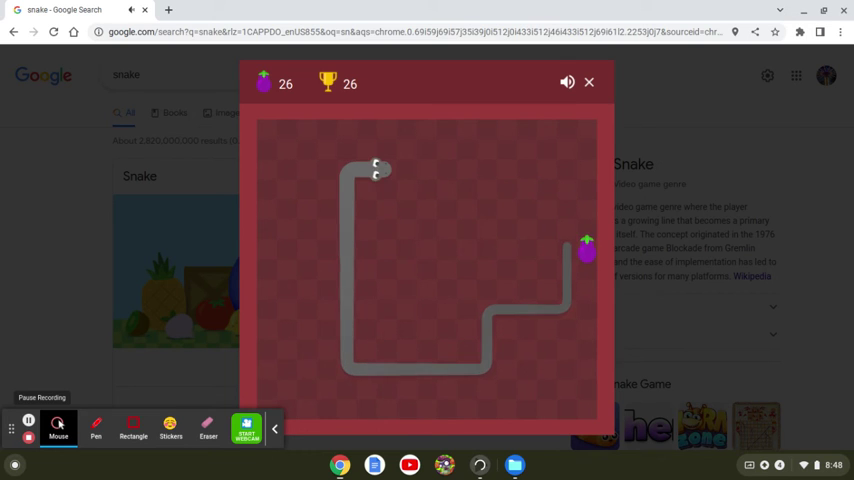
End the round and open the settings gear to pick the mushroom, big-map and brick mods
{"action": "key", "text": "Up"}
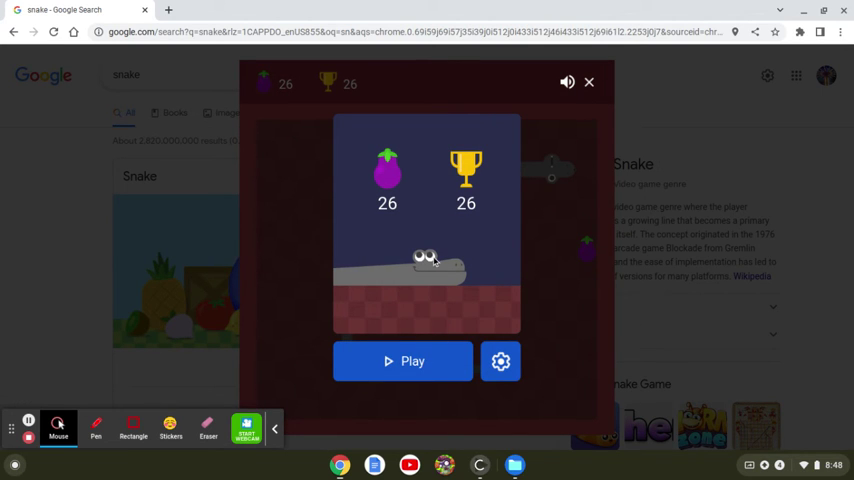
{"action": "left_click", "coordinate": [500, 361]}
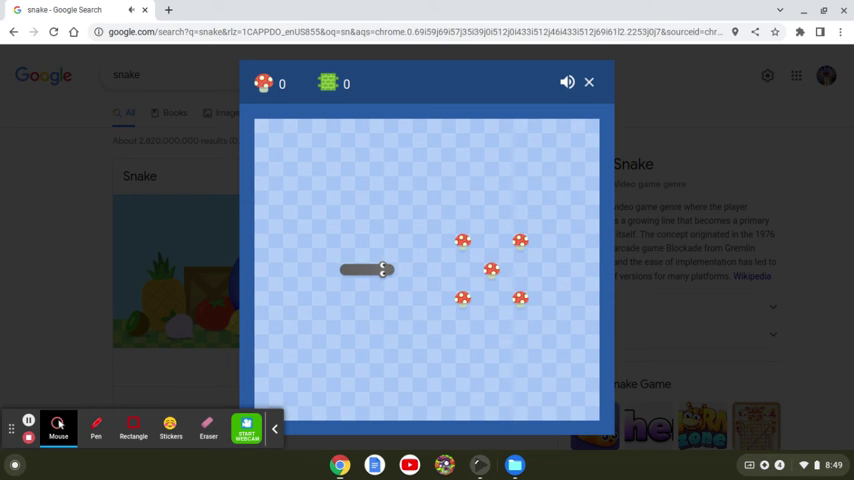
Steer the snake around the big board, eating the first mushrooms
{"action": "key", "text": "Up"}
{"action": "key", "text": "Left"}
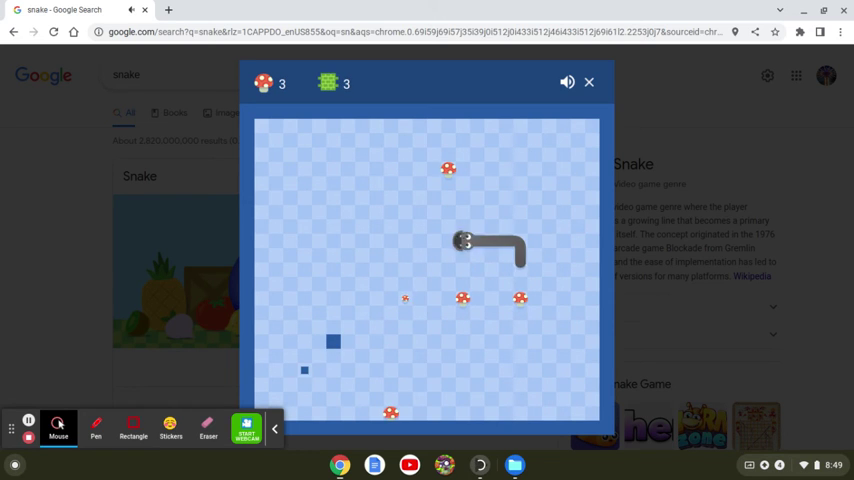
{"action": "key", "text": "Down"}
{"action": "key", "text": "Right"}
{"action": "key", "text": "Up"}
{"action": "key", "text": "Left"}
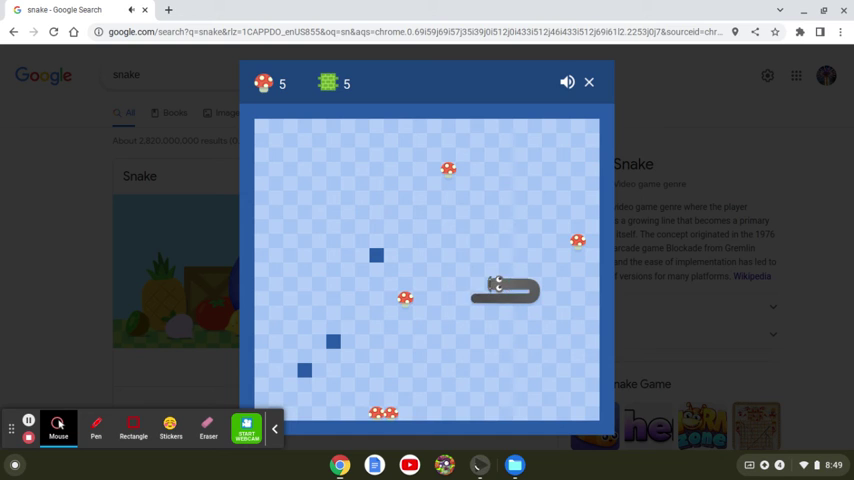
{"action": "key", "text": "Down"}
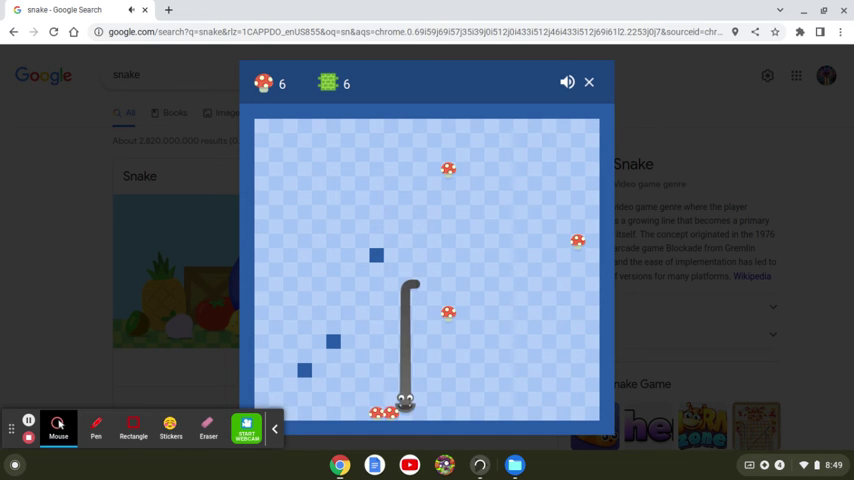
{"action": "key", "text": "Left"}
{"action": "key", "text": "Up"}
{"action": "key", "text": "Right"}
{"action": "key", "text": "Up"}
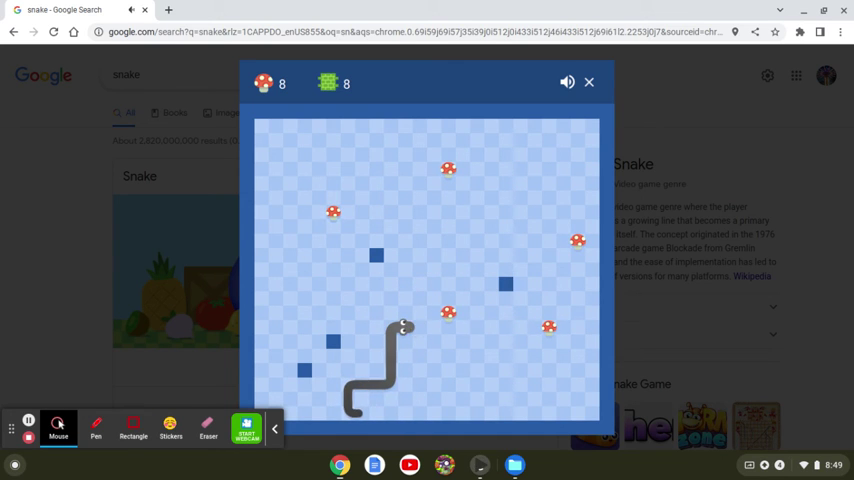
{"action": "key", "text": "Right"}
Keep collecting mushrooms near the top until the round ends at 14
{"action": "key", "text": "Up"}
{"action": "key", "text": "Left"}
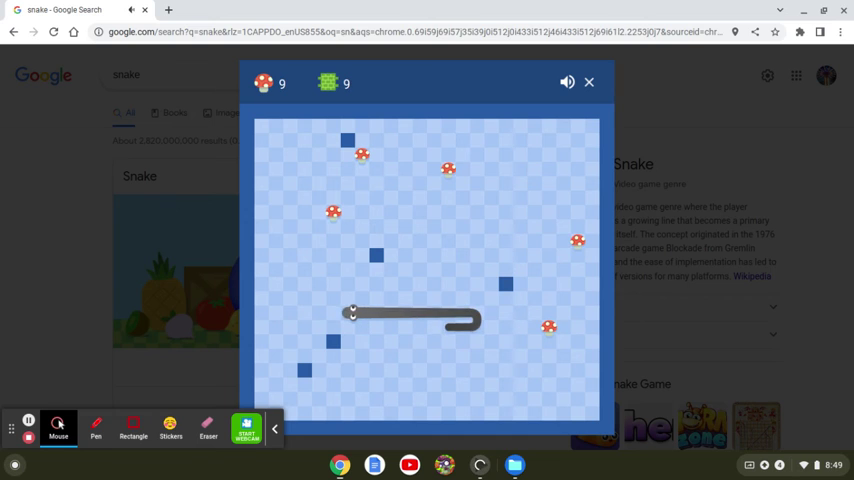
{"action": "key", "text": "Up"}
{"action": "key", "text": "Right"}
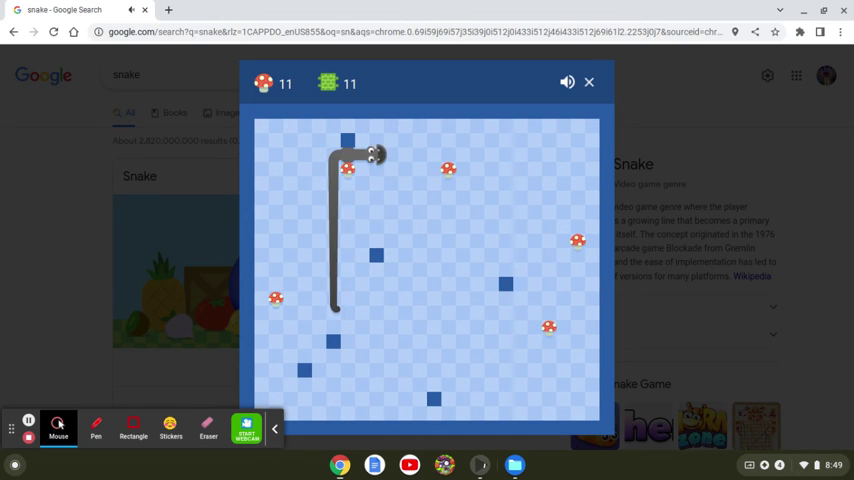
{"action": "key", "text": "Down"}
{"action": "key", "text": "Left"}
{"action": "key", "text": "Right"}
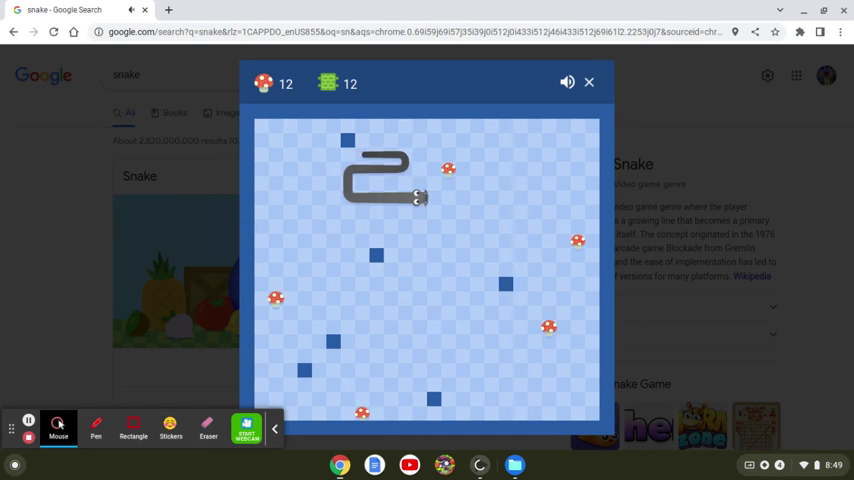
{"action": "key", "text": "Up"}
{"action": "key", "text": "Right"}
{"action": "key", "text": "Left"}
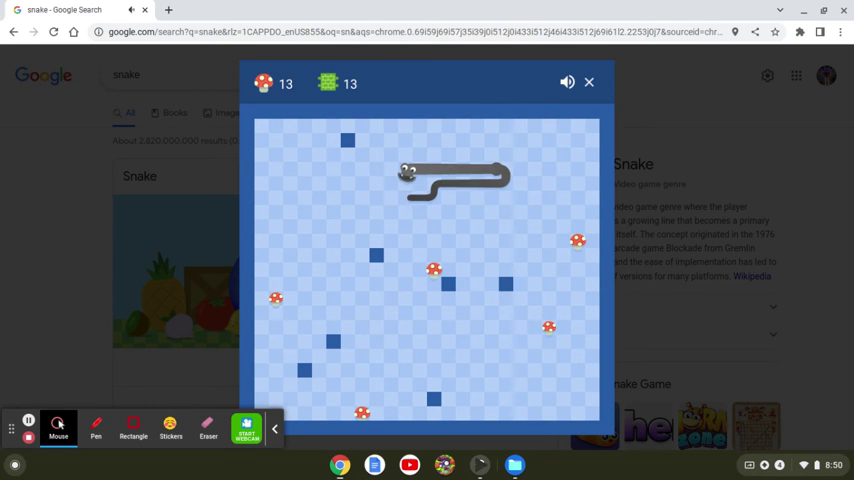
{"action": "key", "text": "Down"}
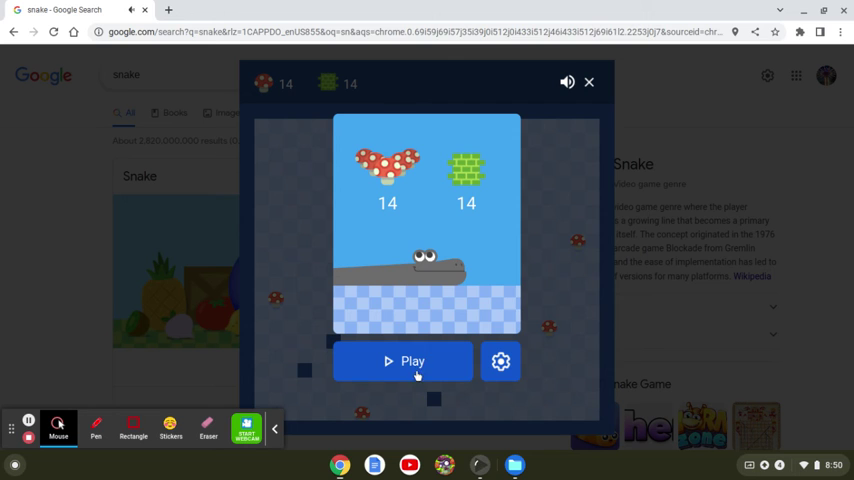
Restart from the game-over card and eat the mushrooms on the right side
{"action": "left_click", "coordinate": [393, 372]}
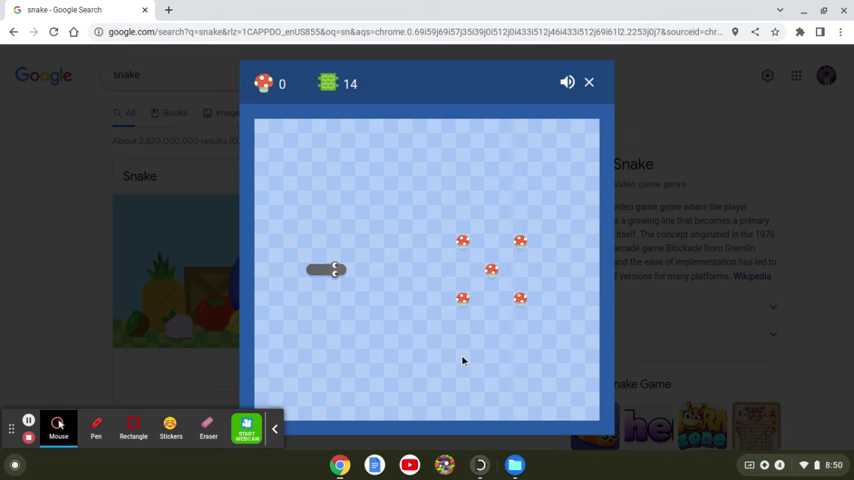
{"action": "key", "text": "Right"}
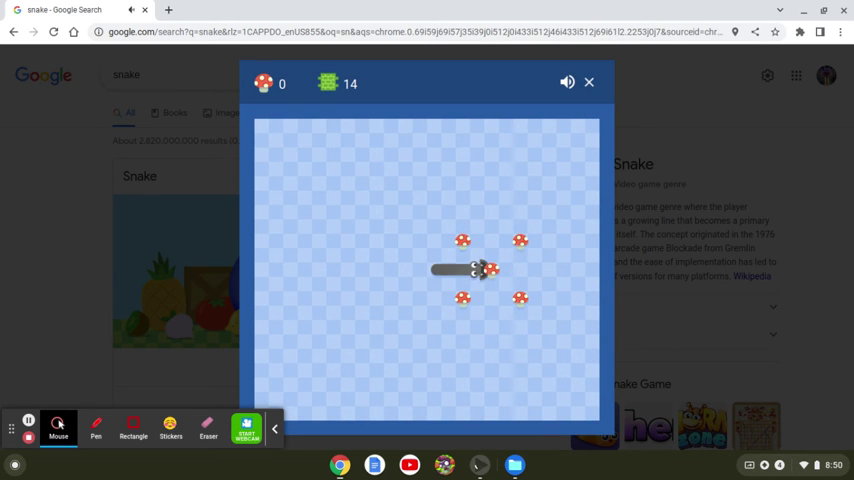
{"action": "key", "text": "Up"}
{"action": "key", "text": "Left"}
{"action": "key", "text": "Down"}
{"action": "key", "text": "Right"}
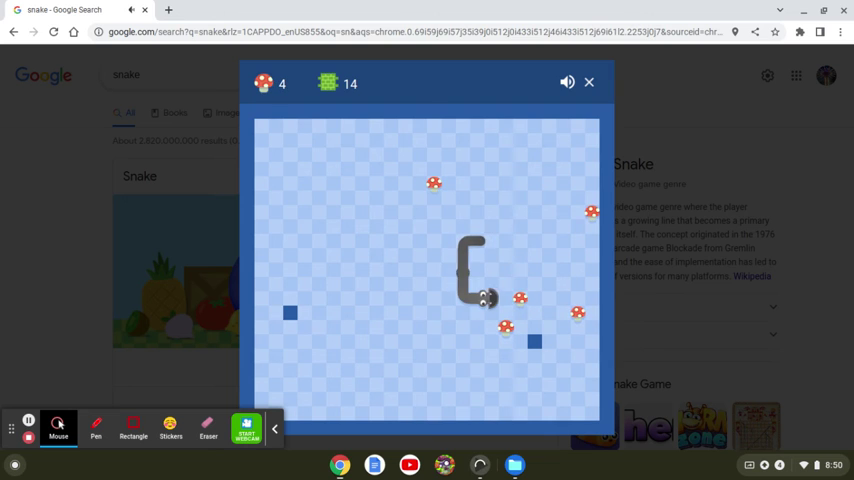
{"action": "key", "text": "Down"}
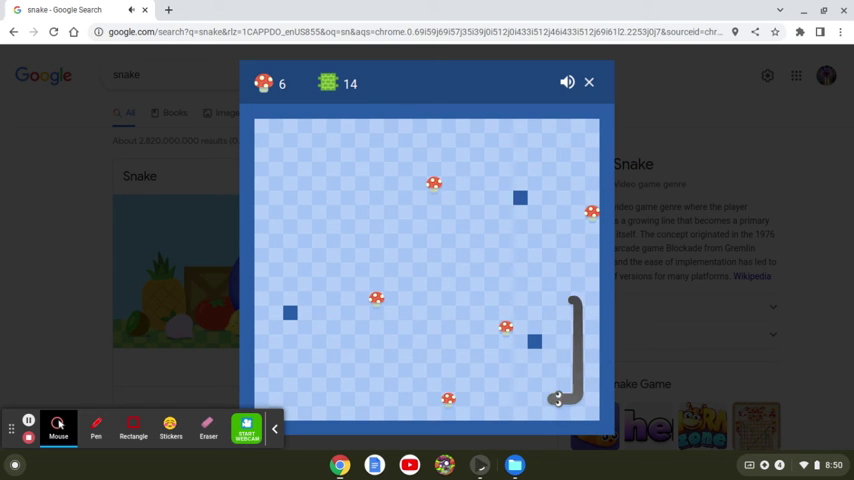
{"action": "key", "text": "Left"}
{"action": "key", "text": "Up"}
Gather mushrooms along the bottom and left wall until the round ends at 14
{"action": "key", "text": "Left"}
{"action": "key", "text": "Down"}
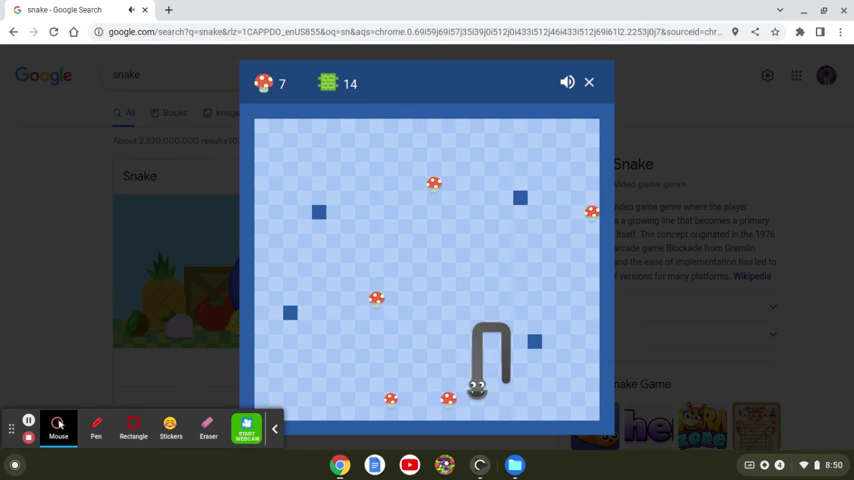
{"action": "key", "text": "Left"}
{"action": "key", "text": "Up"}
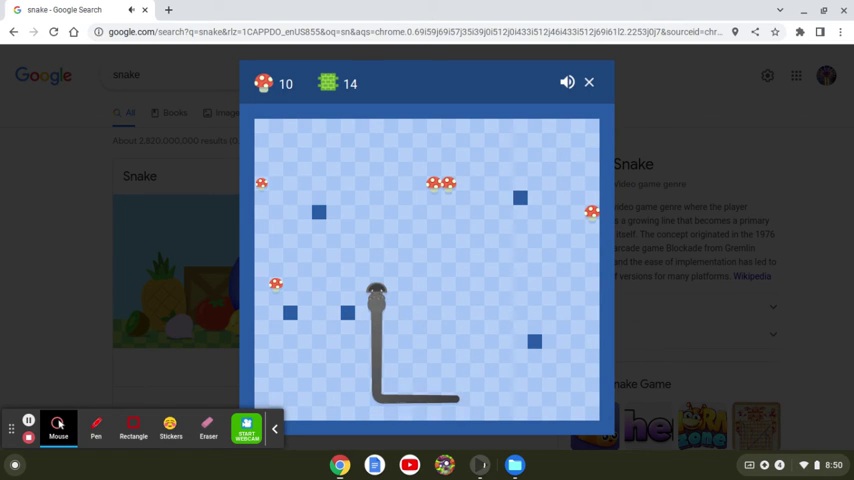
{"action": "key", "text": "Right"}
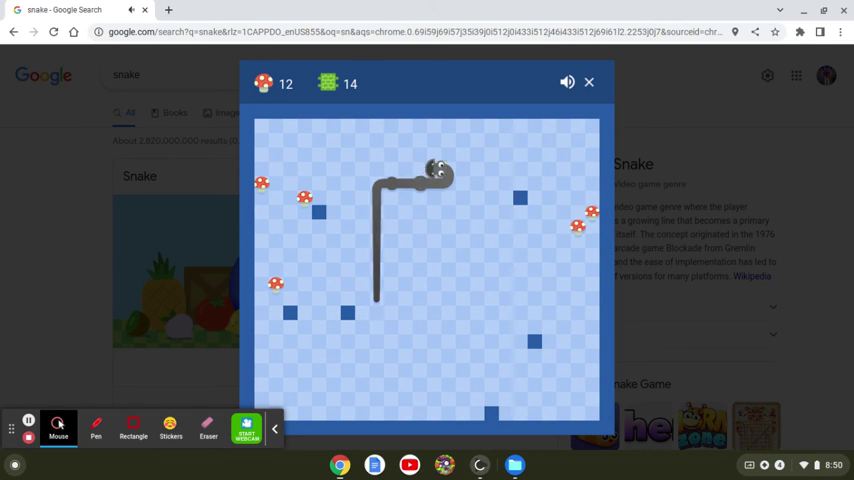
{"action": "key", "text": "Up"}
{"action": "key", "text": "Left"}
{"action": "key", "text": "Down"}
{"action": "key", "text": "Left"}
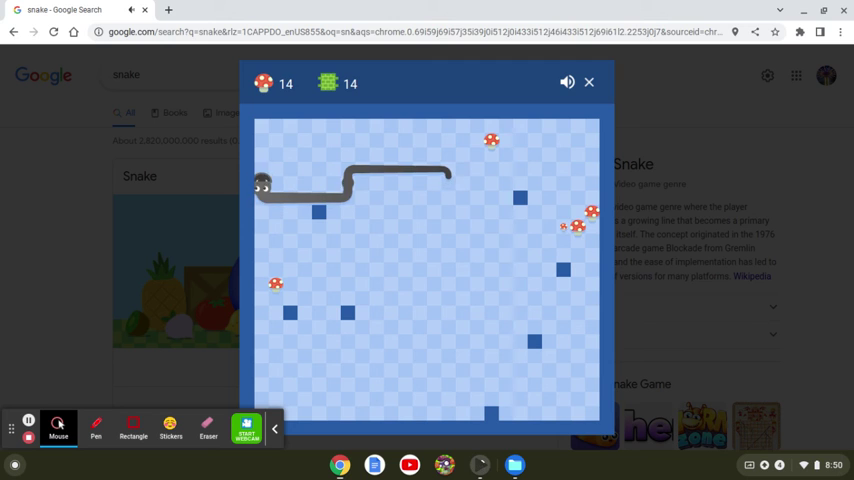
{"action": "key", "text": "Up"}
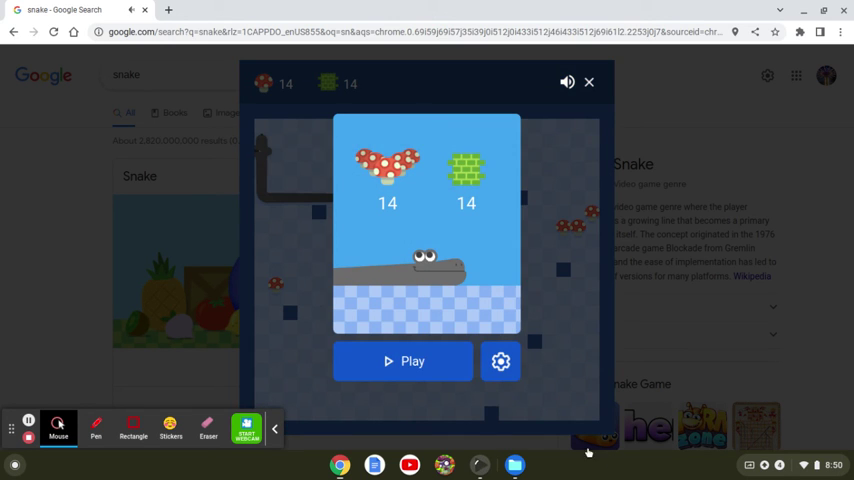
Start a new mushroom round and steer the snake through the central mushroom cluster
{"action": "left_click", "coordinate": [436, 358]}
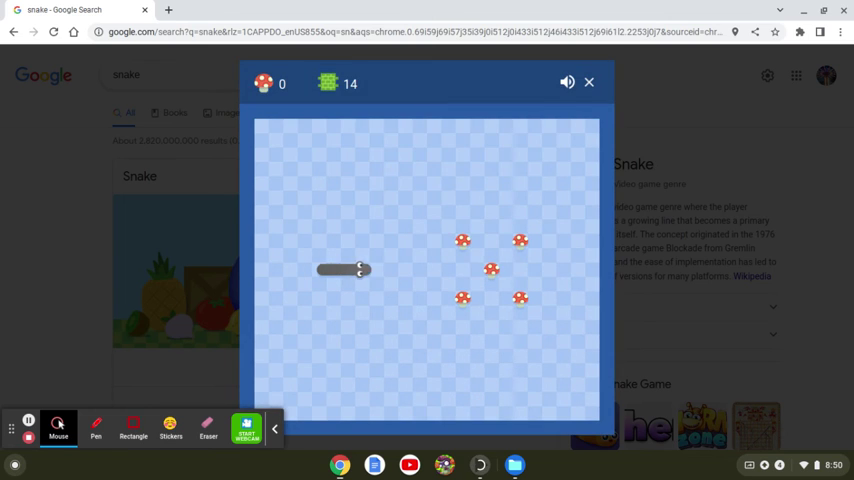
{"action": "key", "text": "Up"}
{"action": "key", "text": "Left"}
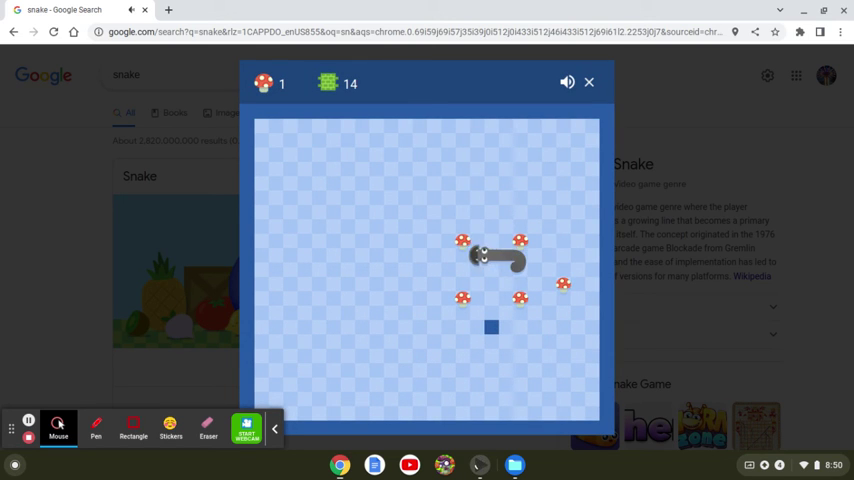
{"action": "key", "text": "Up"}
{"action": "key", "text": "Right"}
{"action": "key", "text": "Down"}
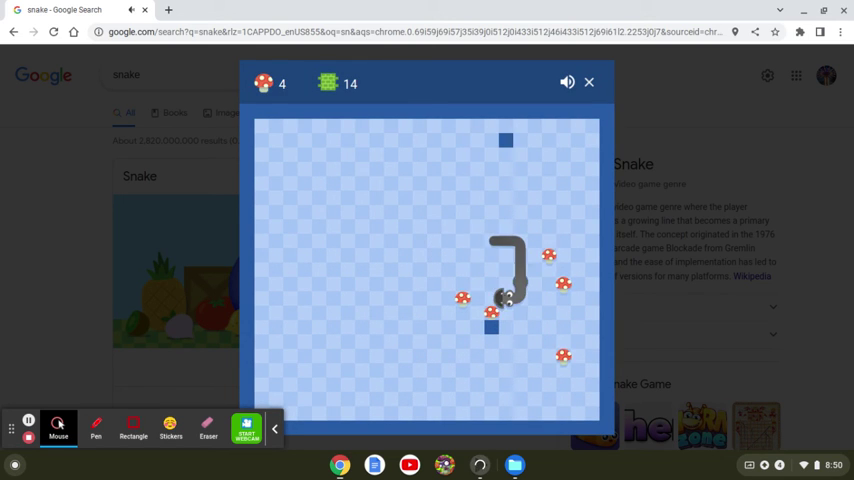
{"action": "key", "text": "Left"}
{"action": "key", "text": "Down"}
{"action": "key", "text": "Right"}
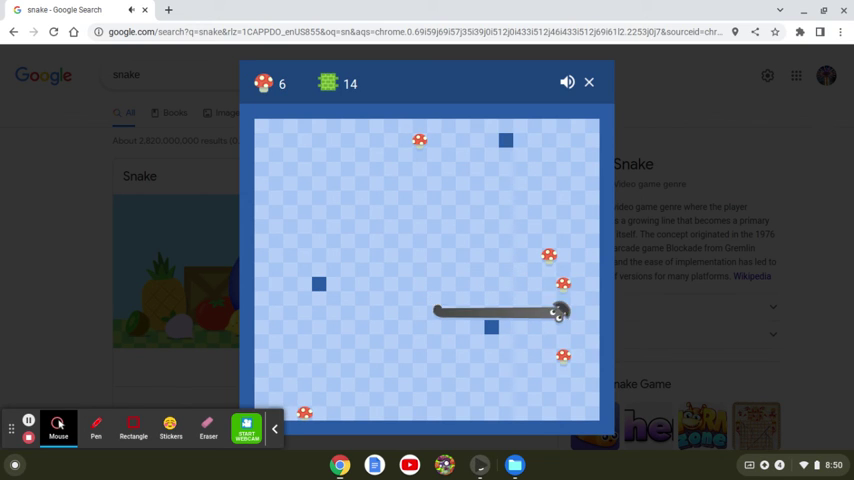
{"action": "key", "text": "Up"}
{"action": "key", "text": "Left"}
{"action": "key", "text": "Up"}
{"action": "key", "text": "Right"}
Steer the snake down the right edge for mushrooms, then left along the bottom row
{"action": "key", "text": "Down"}
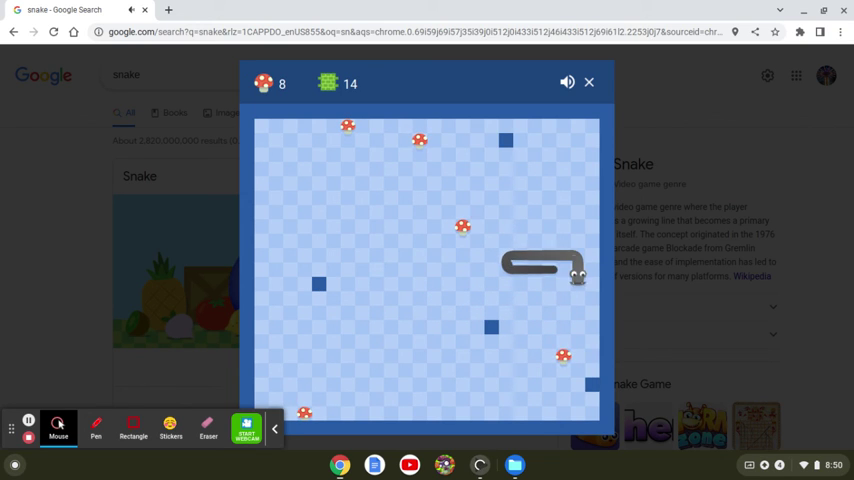
{"action": "key", "text": "Left"}
{"action": "key", "text": "Down"}
{"action": "key", "text": "Right"}
{"action": "key", "text": "Up"}
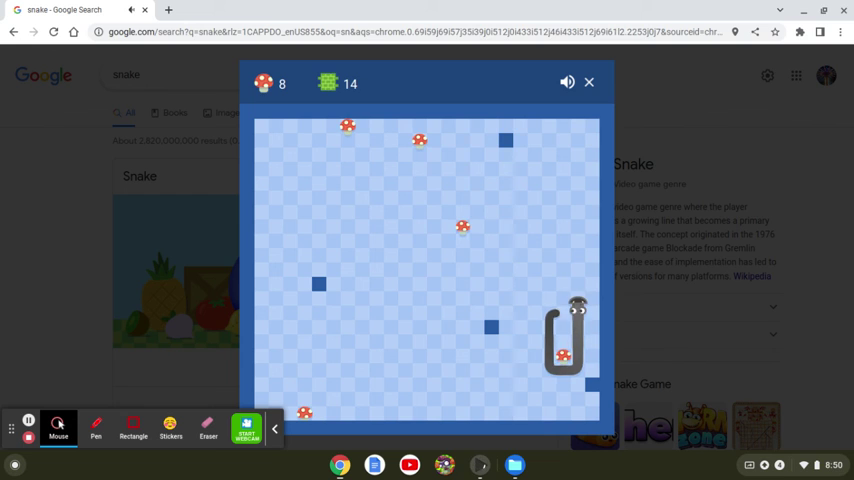
{"action": "key", "text": "Left"}
{"action": "key", "text": "Down"}
{"action": "key", "text": "Left"}
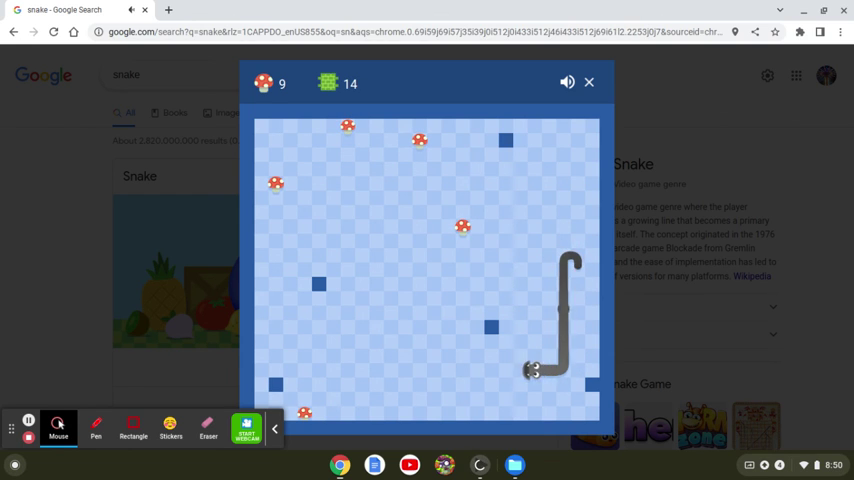
{"action": "key", "text": "Down"}
{"action": "key", "text": "Left"}
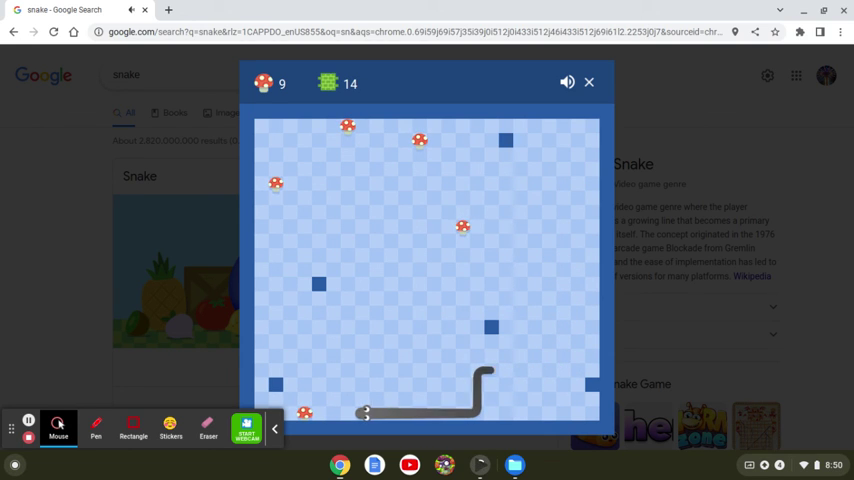
Collect the left, top and lower mushrooms until the round ends at 15
{"action": "key", "text": "Up"}
{"action": "key", "text": "Left"}
{"action": "key", "text": "Up"}
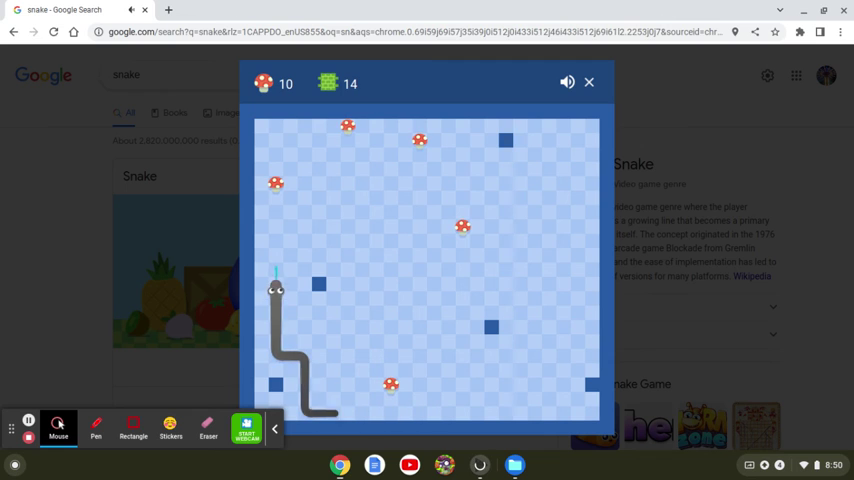
{"action": "key", "text": "Right"}
{"action": "key", "text": "Up"}
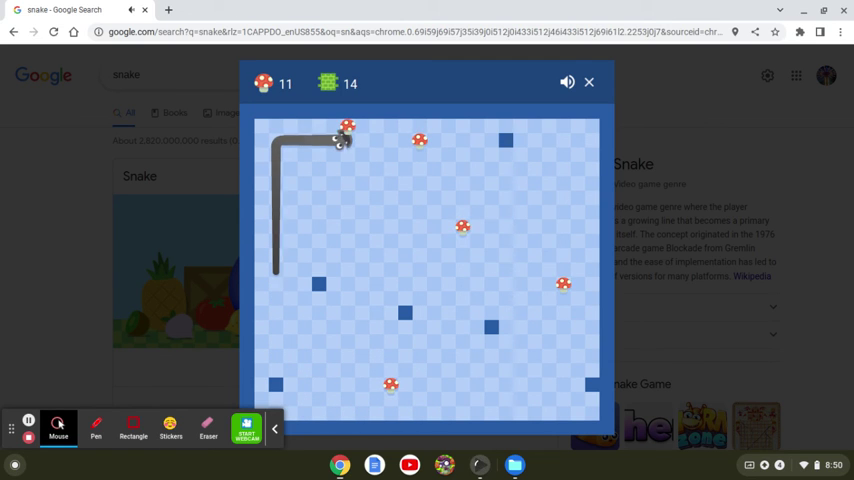
{"action": "key", "text": "Right"}
{"action": "key", "text": "Down"}
{"action": "key", "text": "Right"}
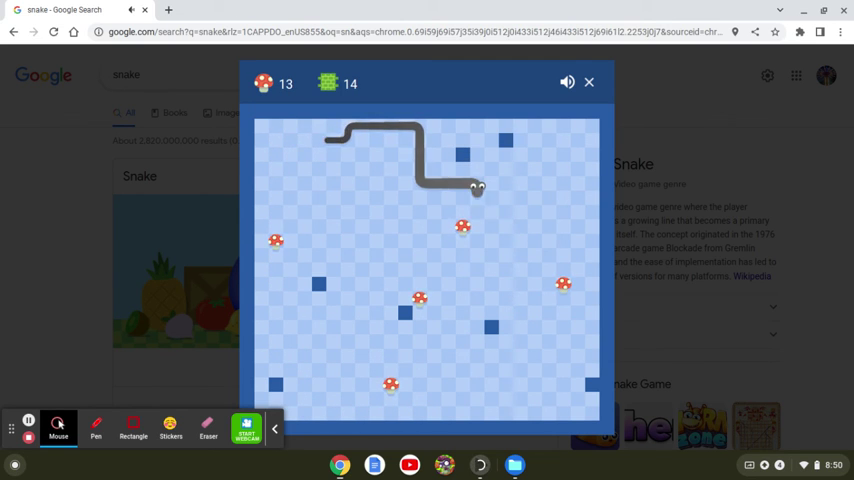
{"action": "key", "text": "Down"}
{"action": "key", "text": "Left"}
{"action": "key", "text": "Down"}
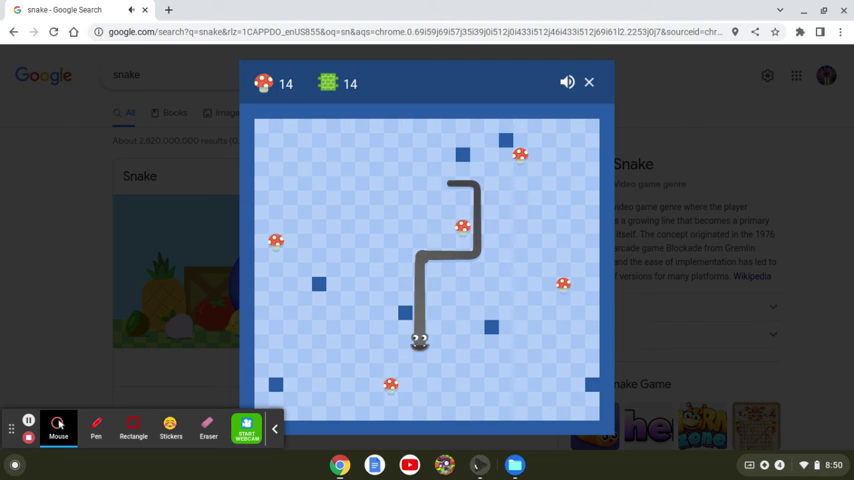
{"action": "key", "text": "Left"}
{"action": "key", "text": "Up"}
{"action": "key", "text": "Left"}
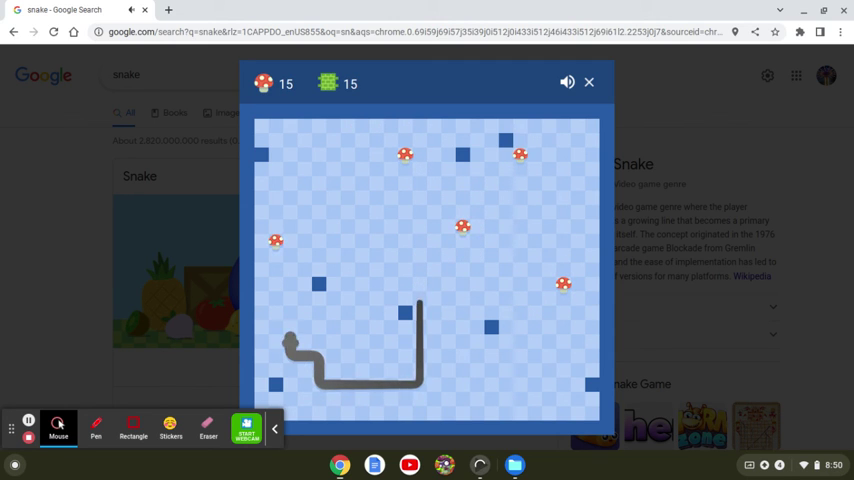
{"action": "key", "text": "Up"}
{"action": "key", "text": "Left"}
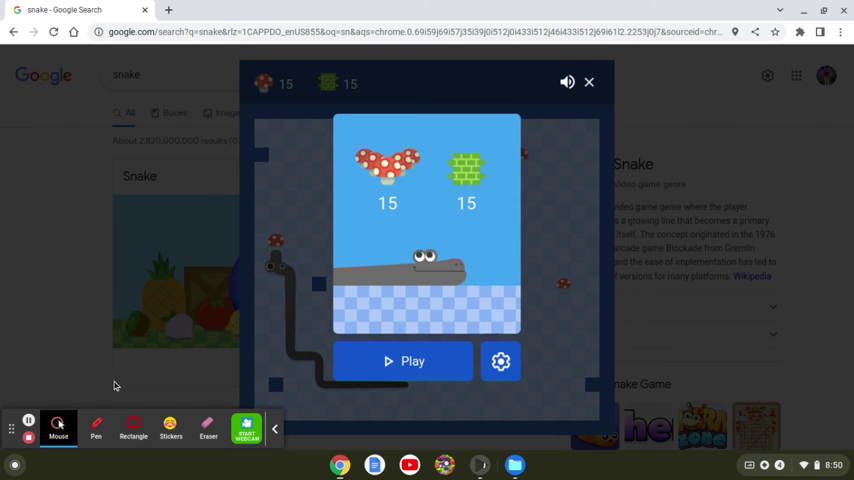
Replay a round to game over at 17 mushrooms, best 44, then choose the recorder's Pen
{"action": "left_click", "coordinate": [500, 361]}
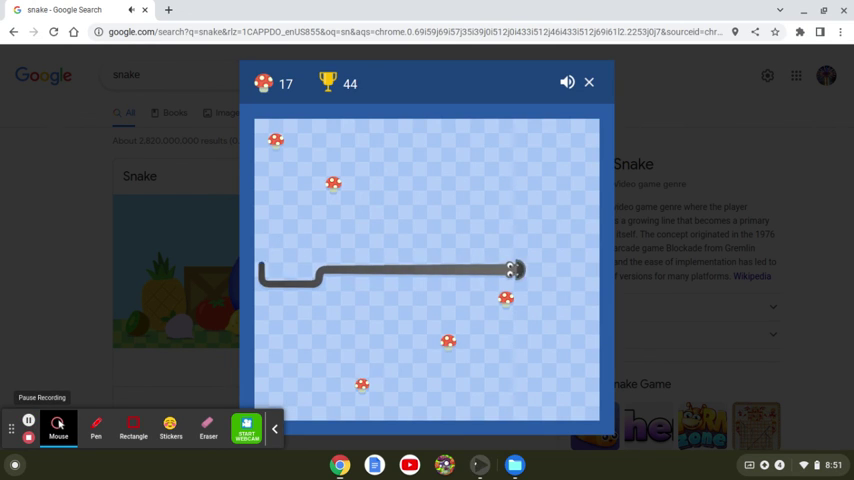
{"action": "key", "text": "Down"}
{"action": "key", "text": "Left"}
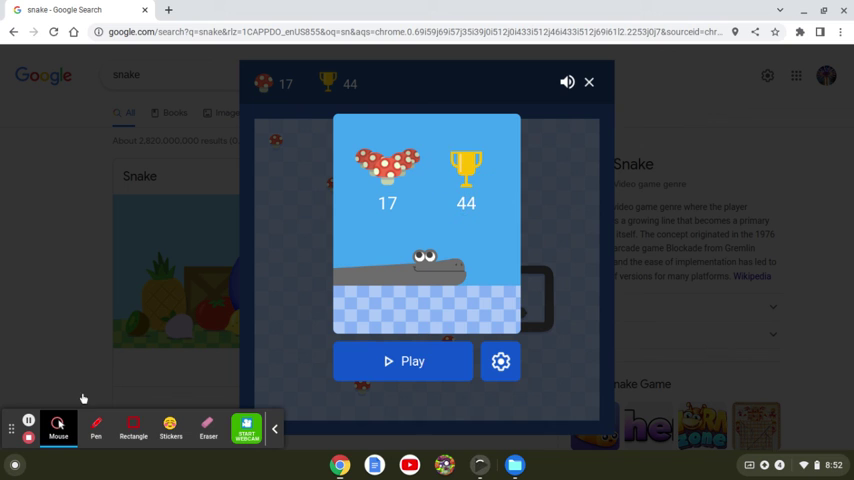
{"action": "left_click", "coordinate": [97, 426]}
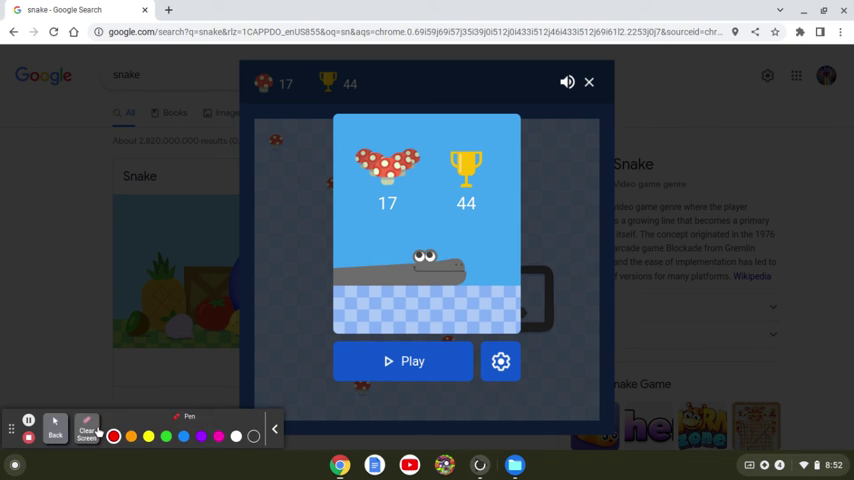